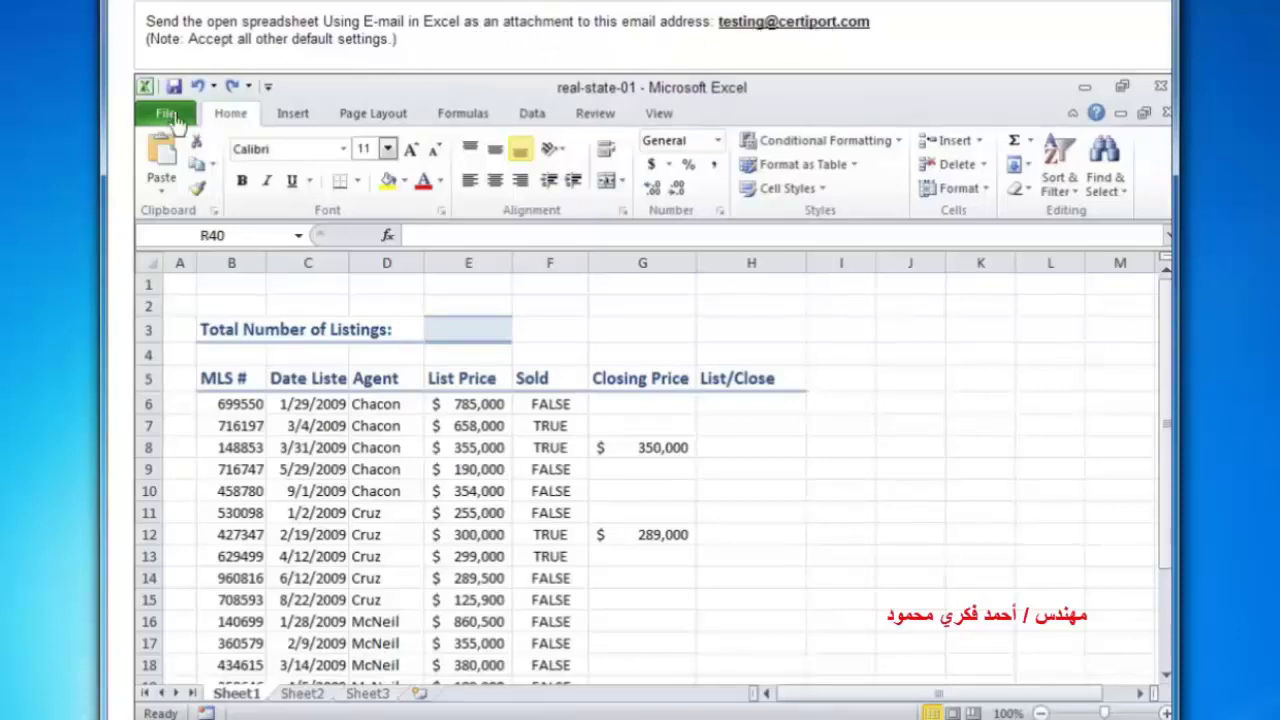
Send the open real-estate-01 workbook as an e-mail attachment to the recipient address given in the task.
click(168, 114)
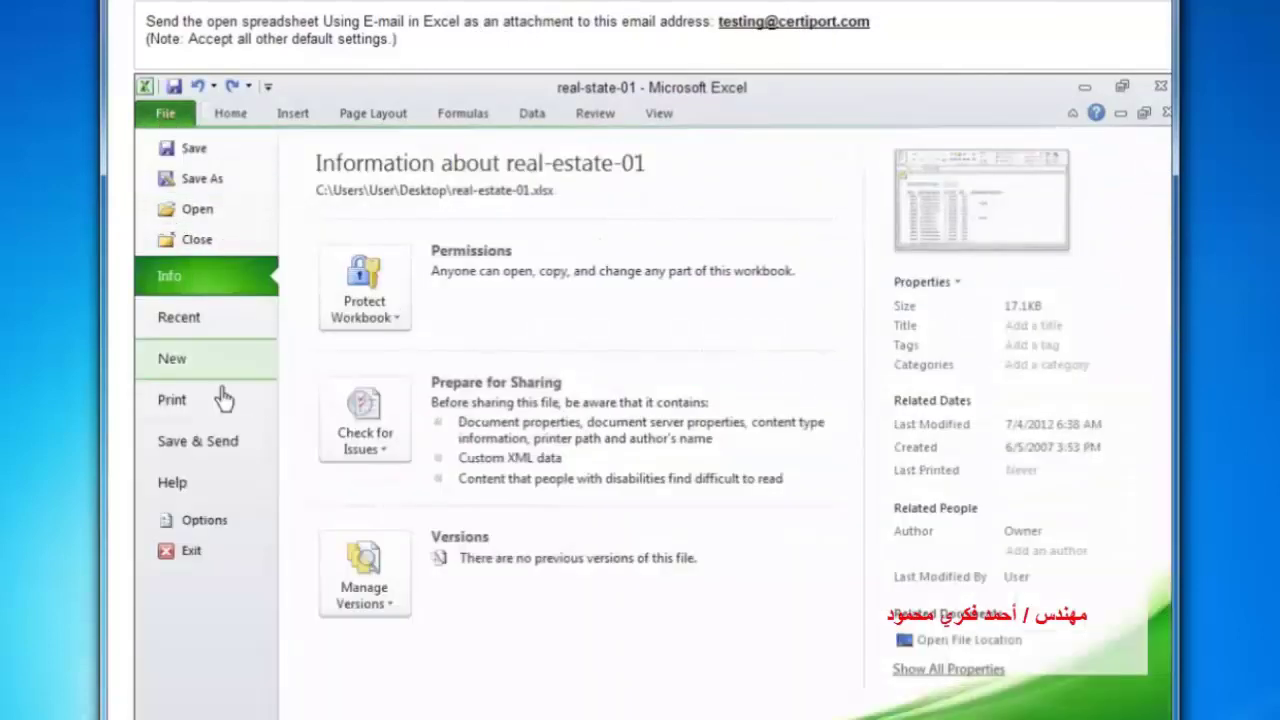
click(202, 444)
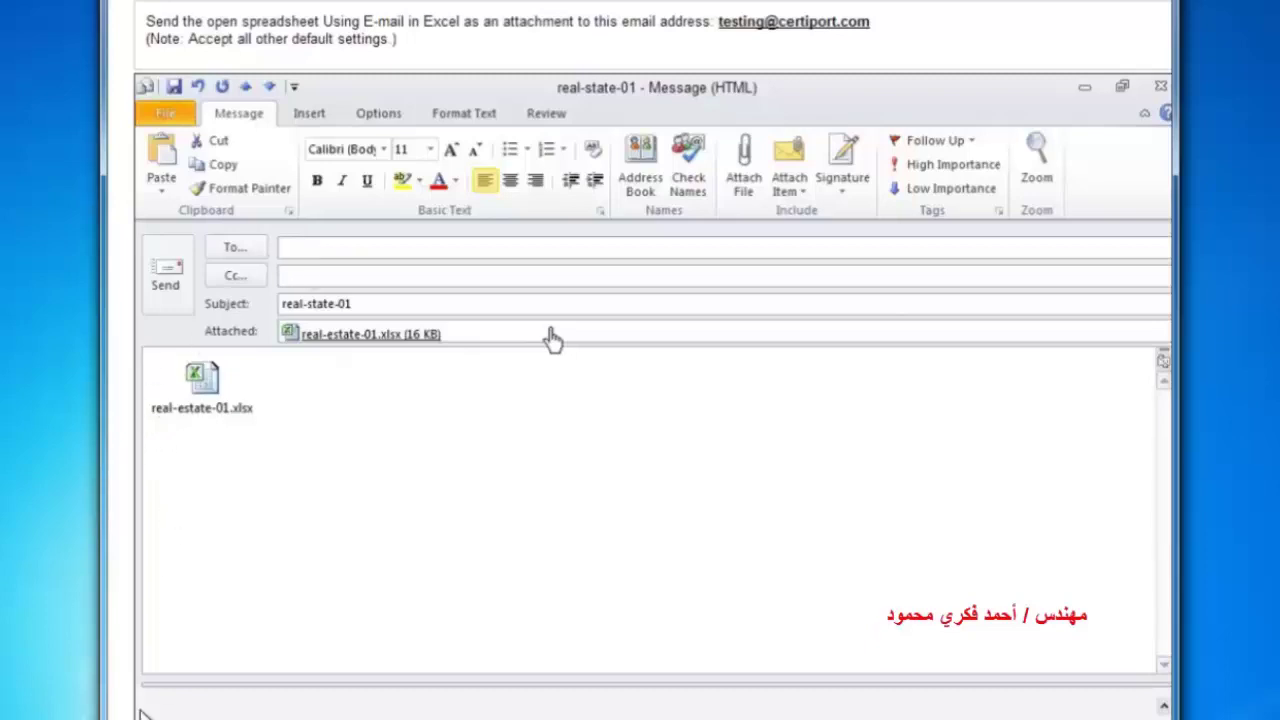
key(ctrl+v)
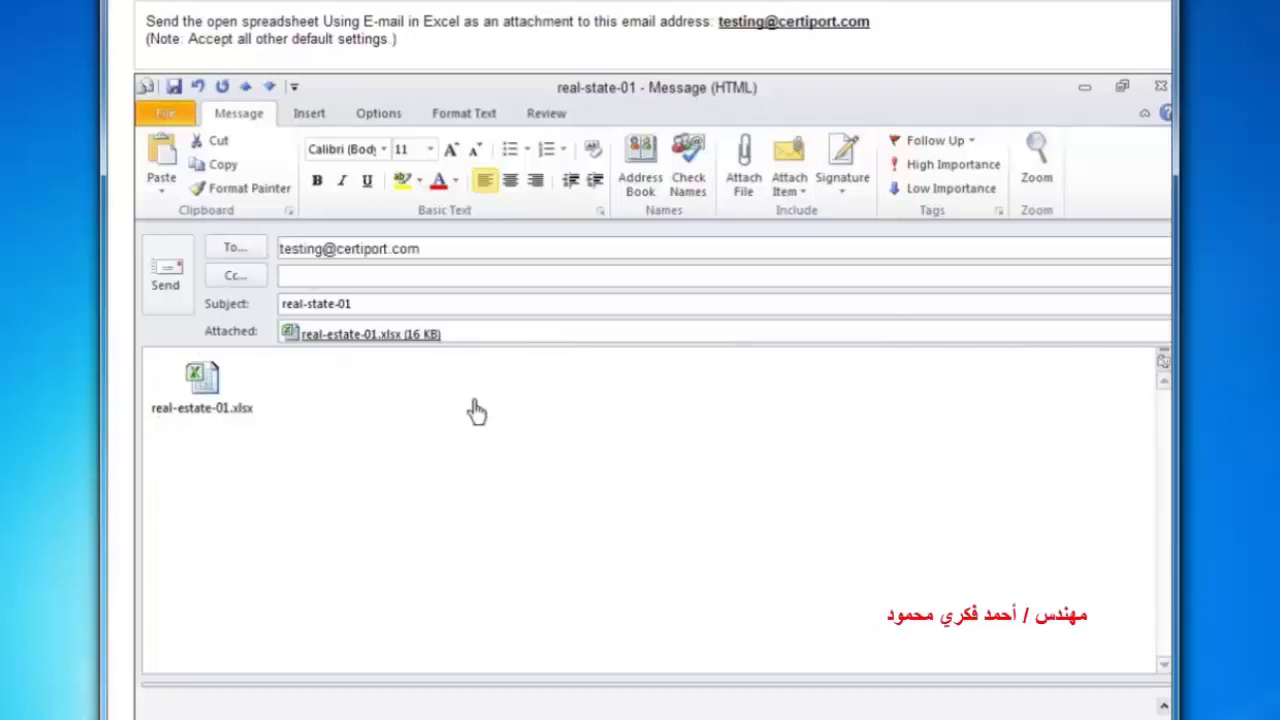
click(165, 278)
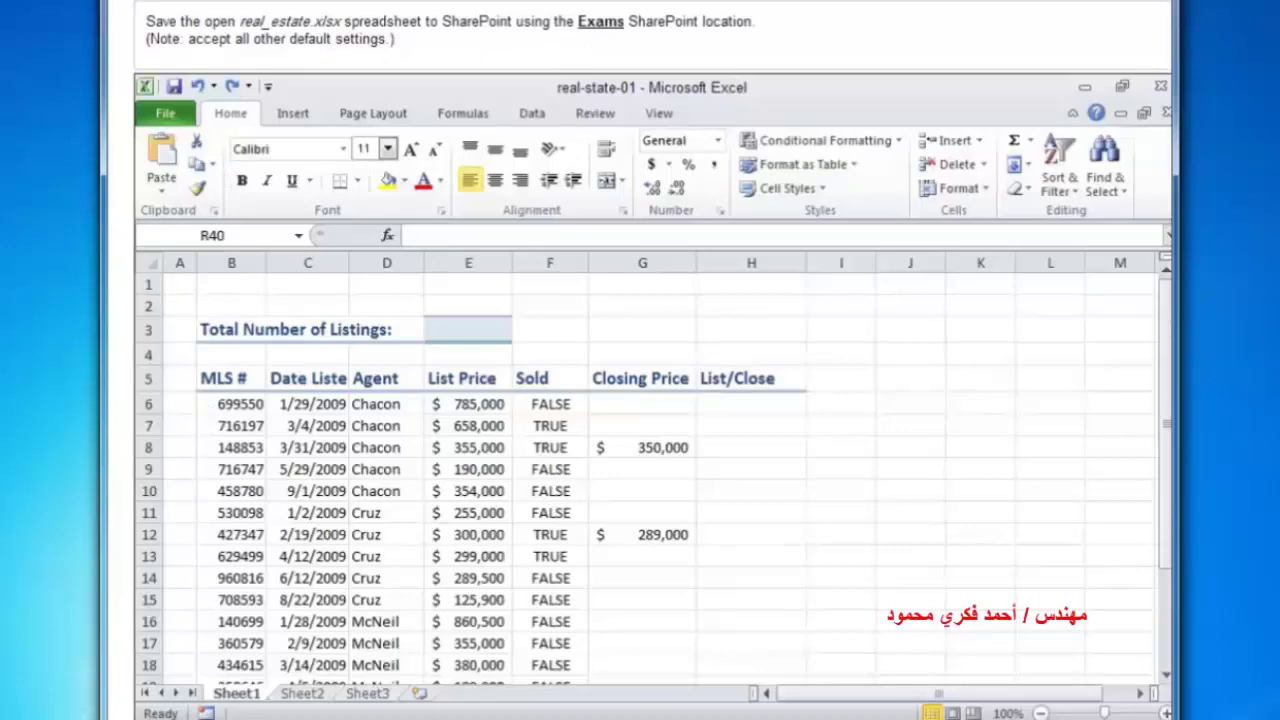
Save the open real estate workbook to the Exams SharePoint location with the default settings.
key(alt+f)
click(196, 443)
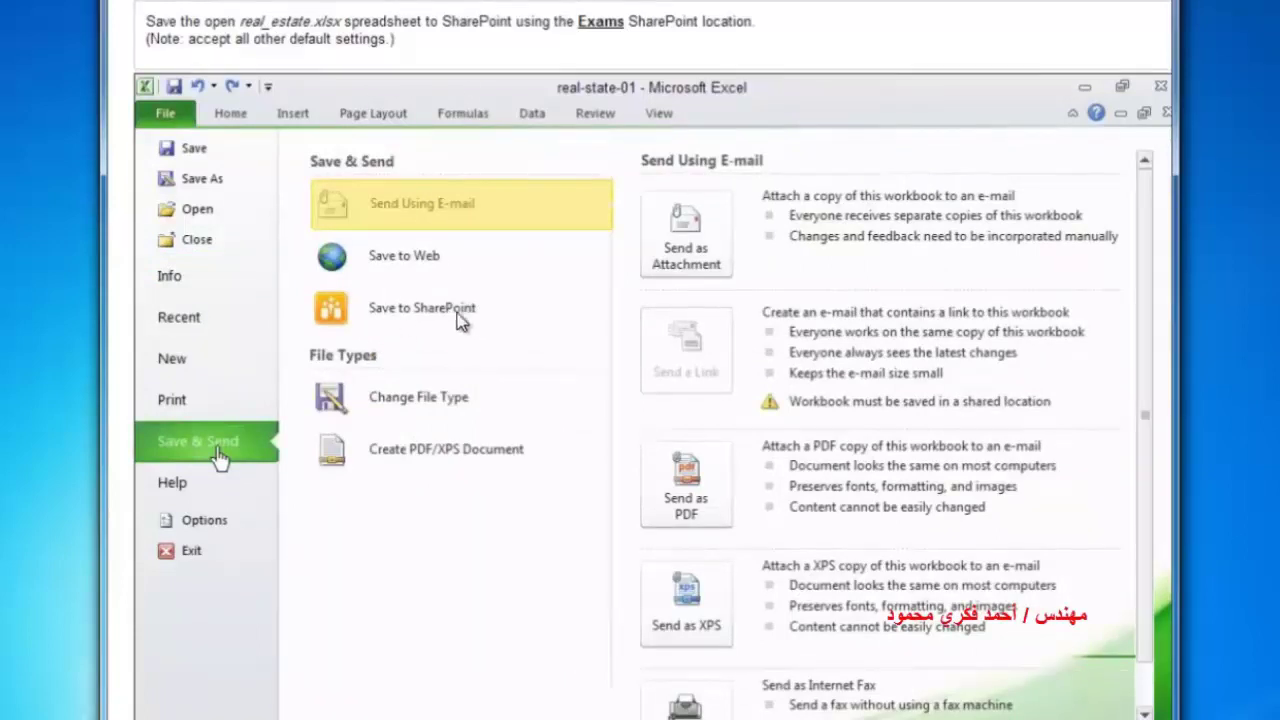
click(420, 310)
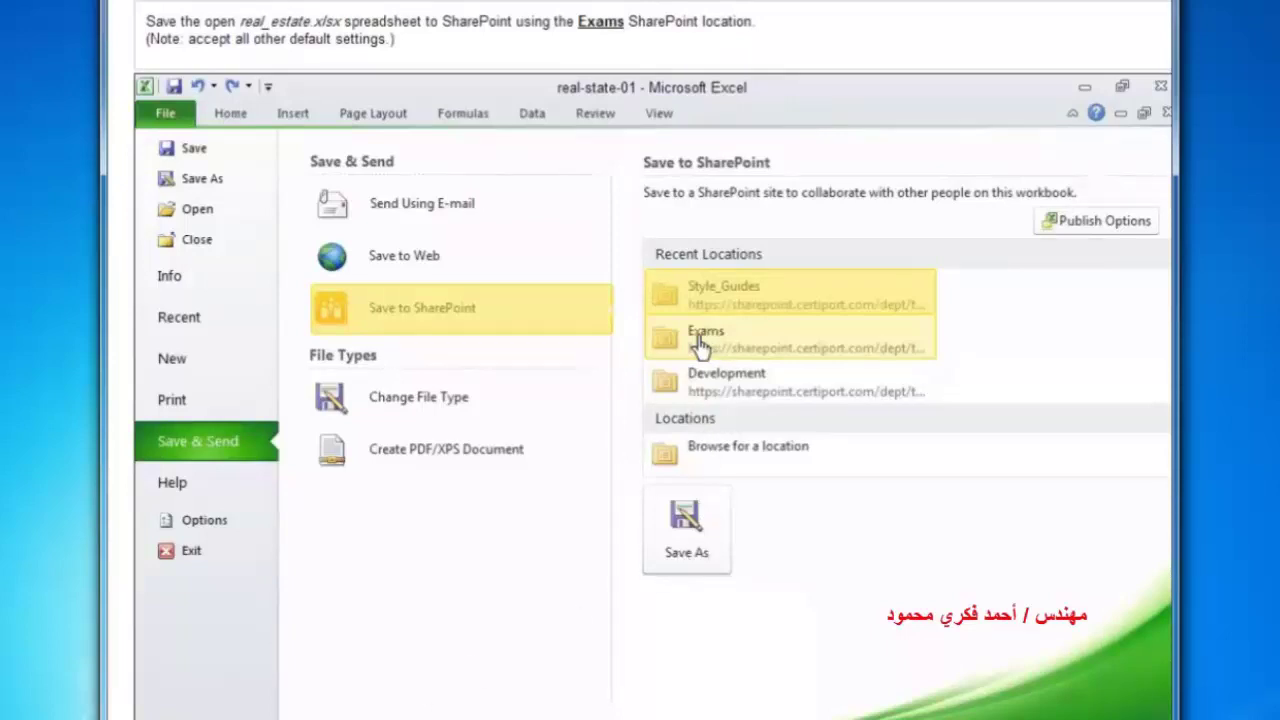
double_click(700, 344)
click(777, 667)
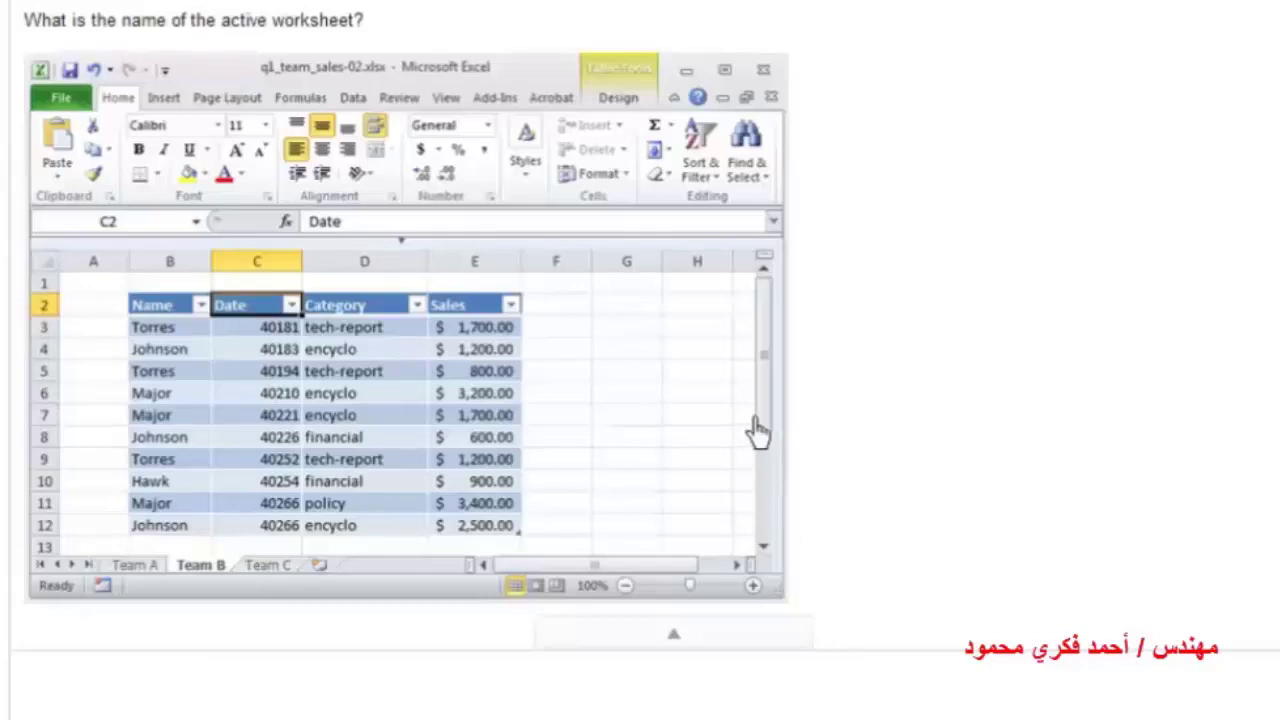
Answer the question asking for the name of the active worksheet in the pictured workbook.
scroll(1123, 429, down, 6)
click(234, 249)
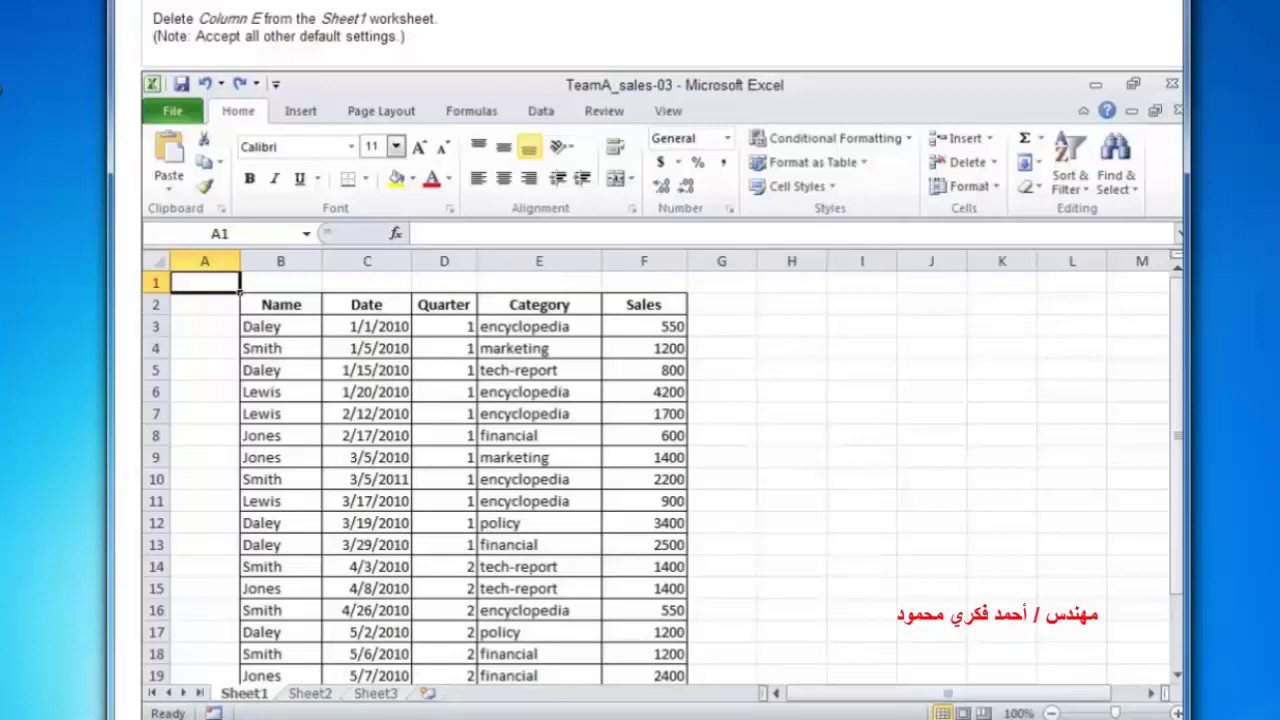
Delete column E, the Category column, from the Sheet1 worksheet.
click(541, 262)
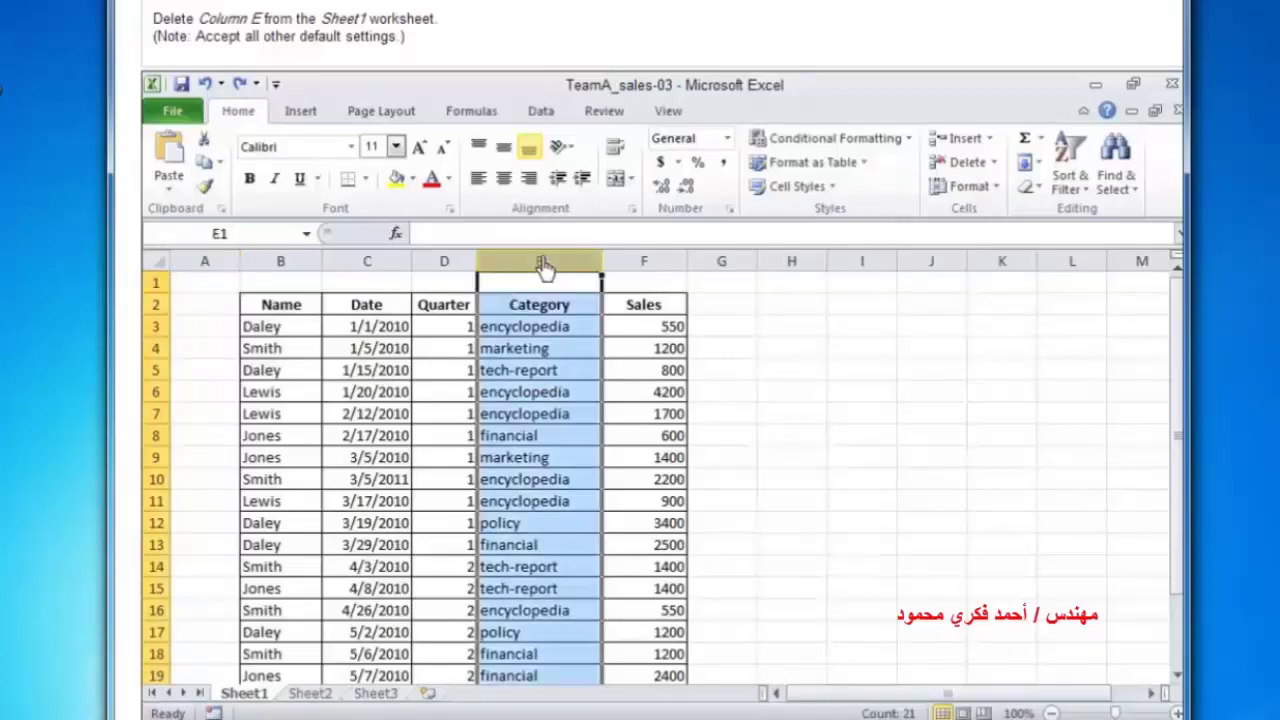
click(960, 162)
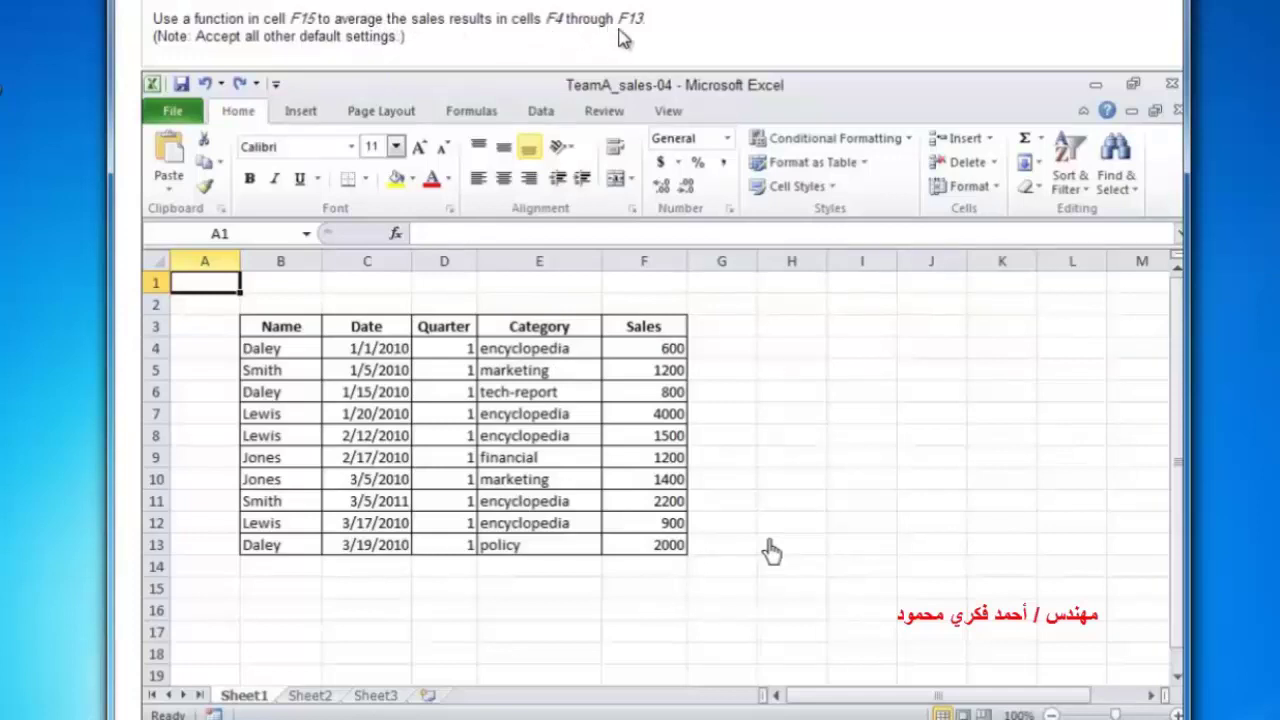
Insert an AVERAGE function in cell F15 and correct its range to cover the sales in F4 through F13.
click(628, 590)
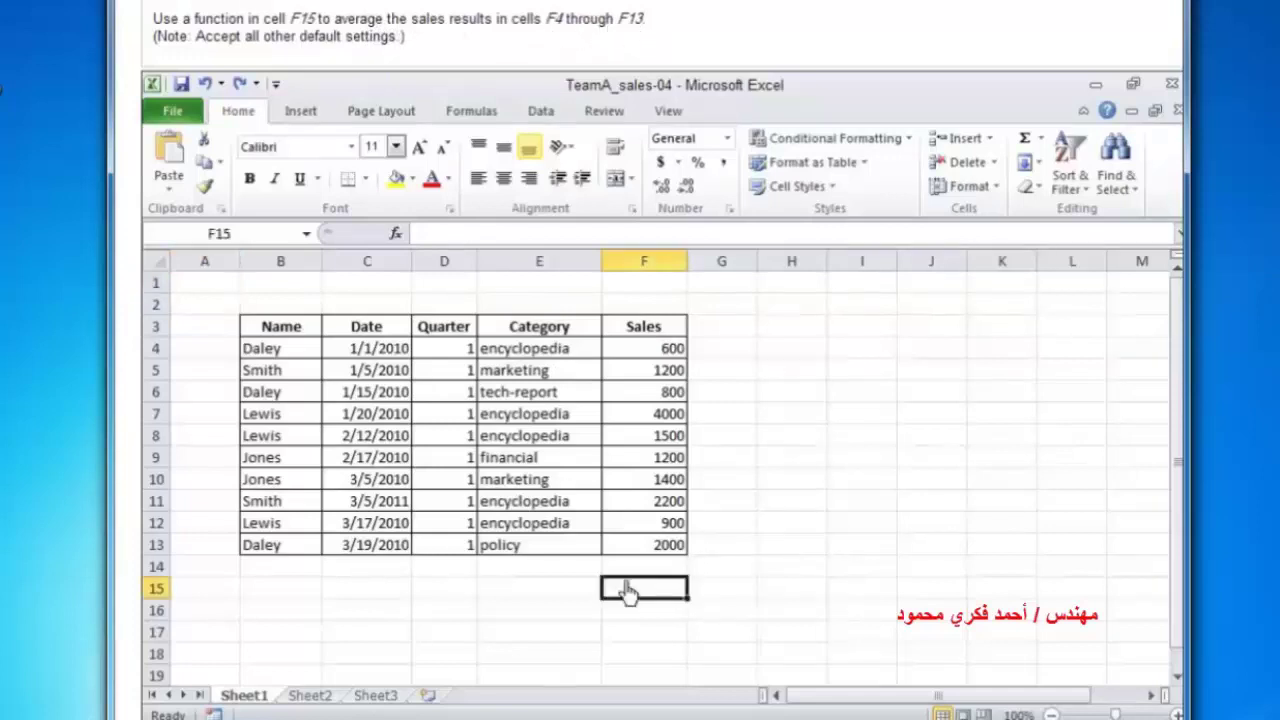
click(1040, 140)
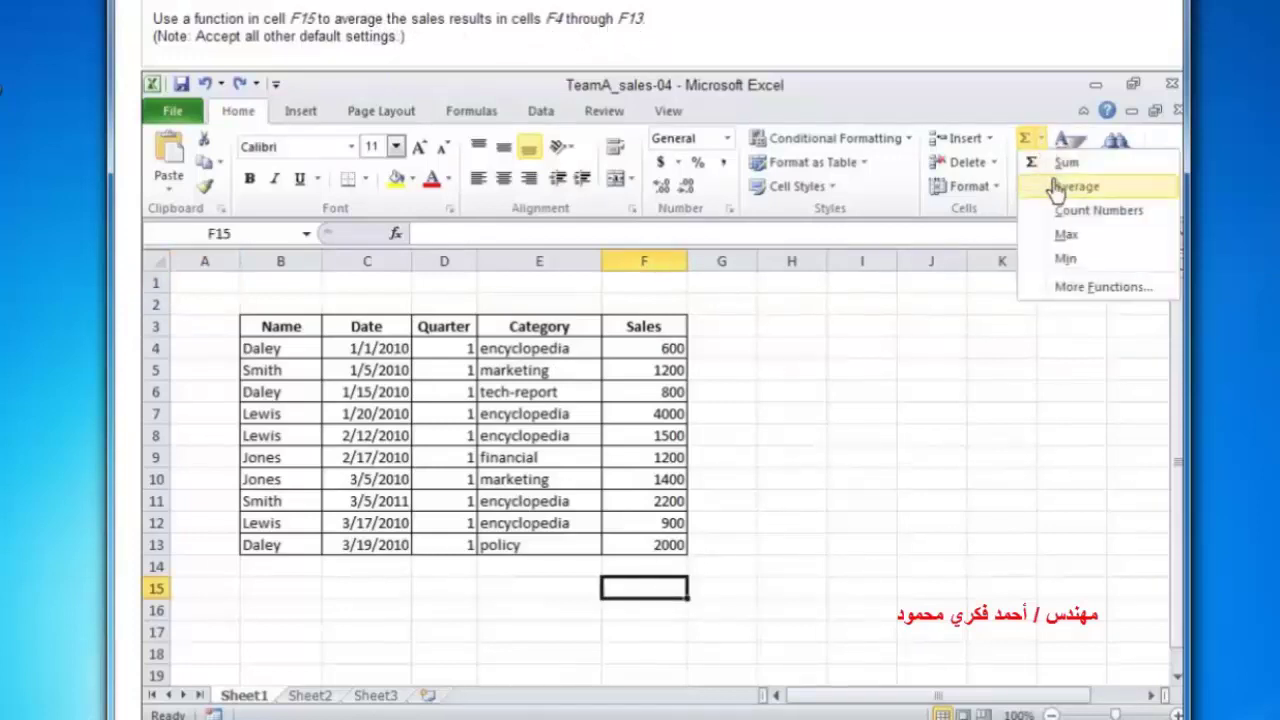
click(1074, 189)
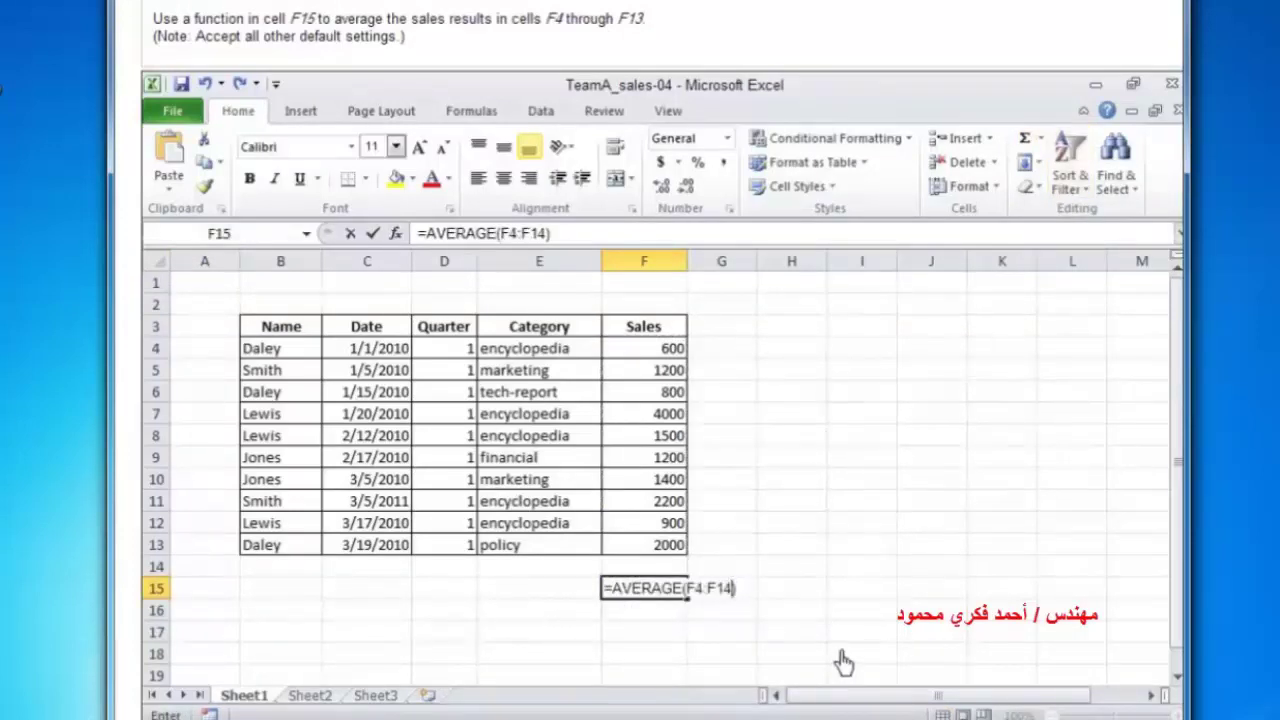
key(BackSpace)
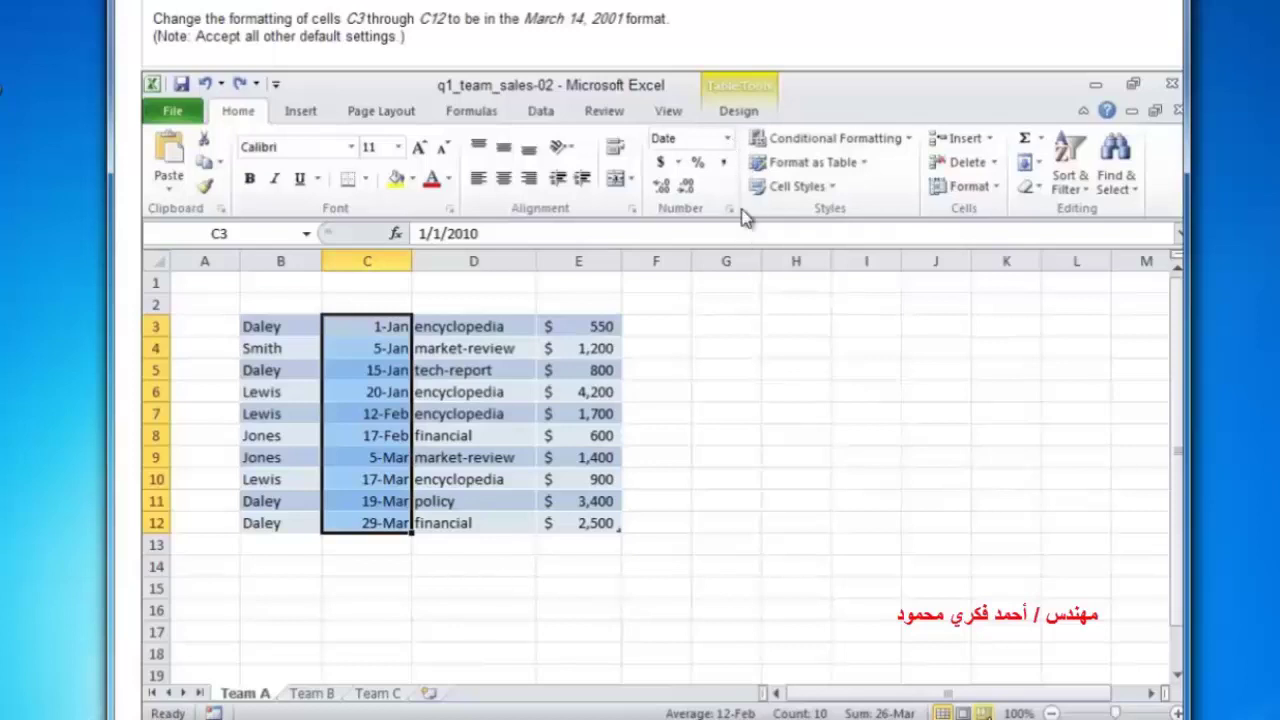
Open the number format choices for the dates in cells C3 through C12.
click(727, 138)
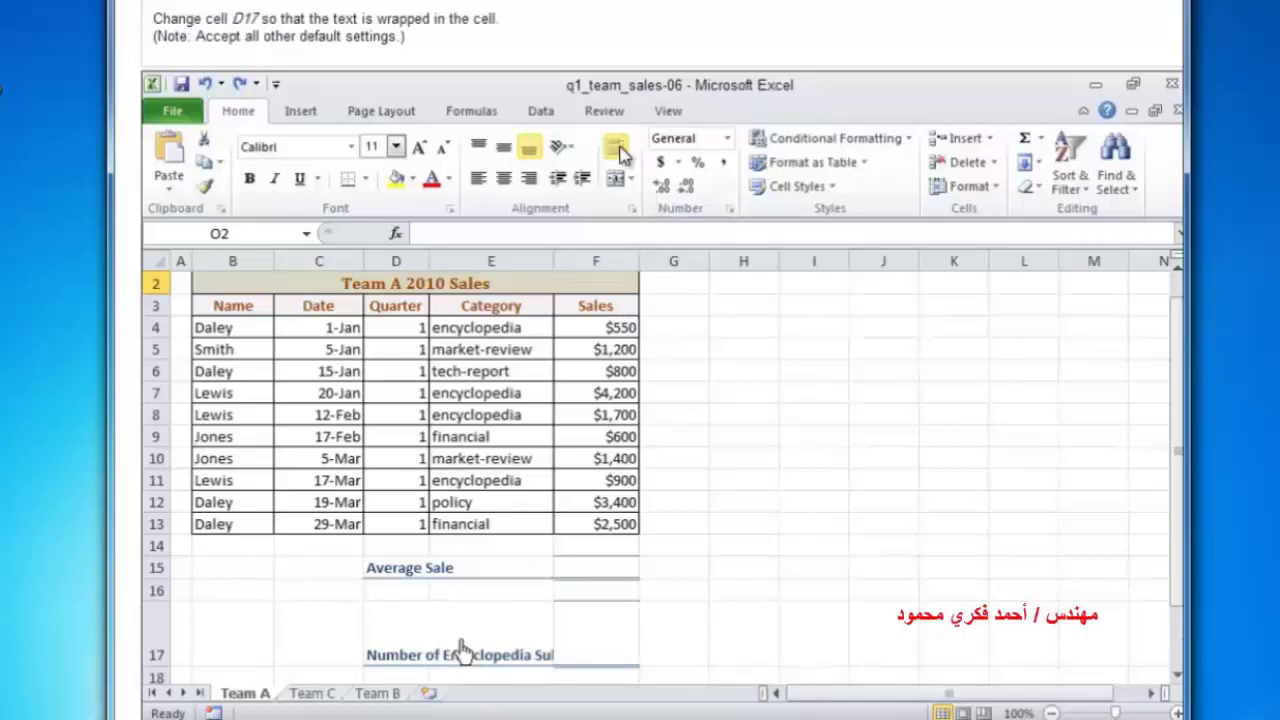
Wrap the text in cell D17 on the Team A worksheet.
click(460, 650)
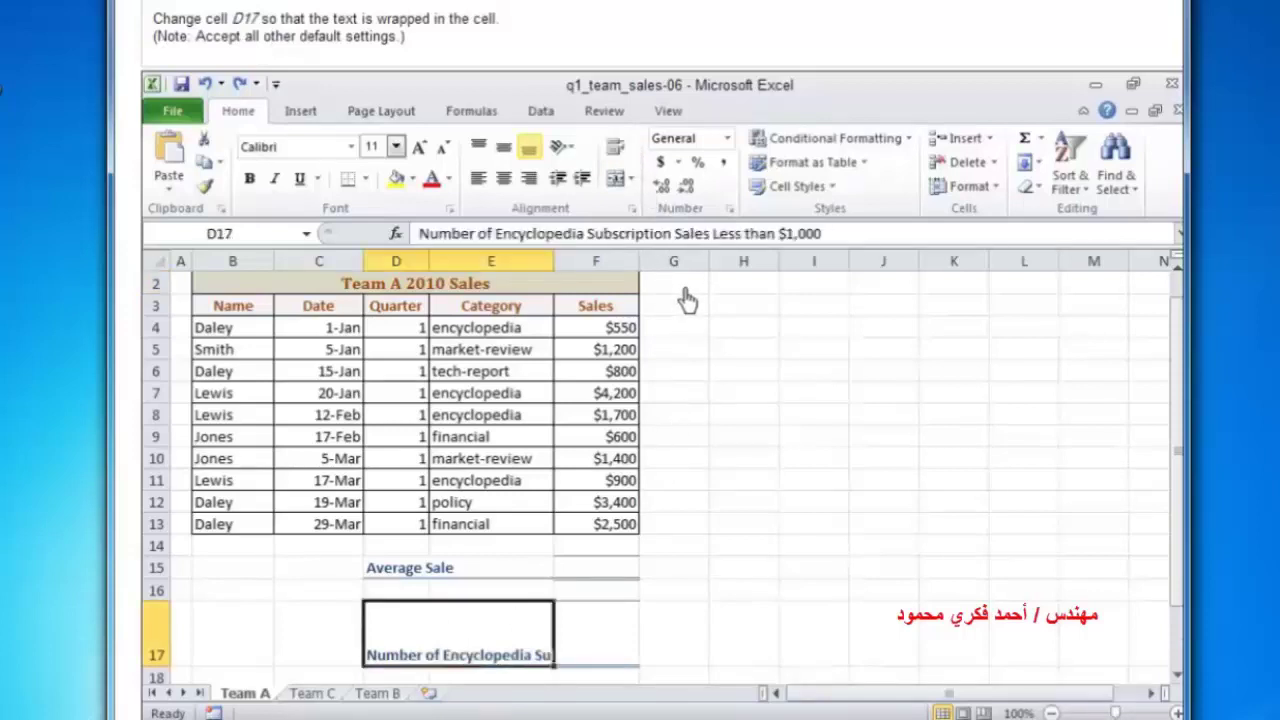
click(615, 150)
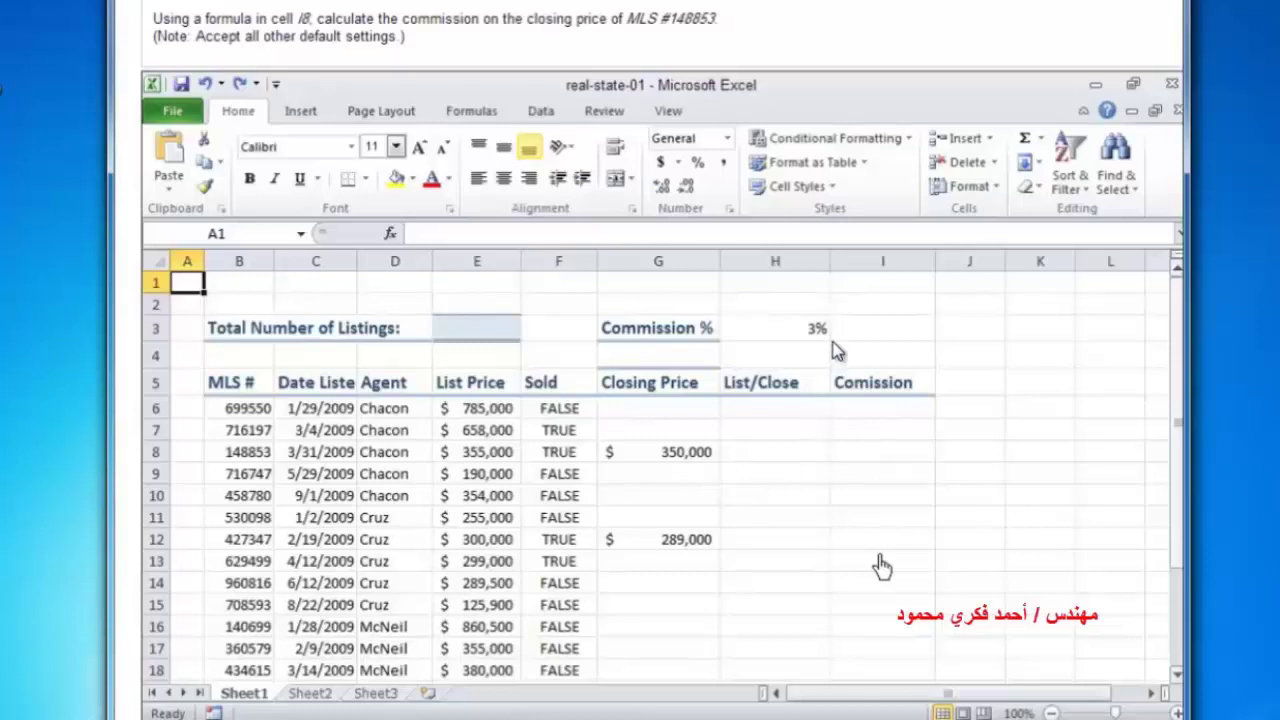
Enter the formula =G8*H3 in cell I8 to calculate the commission on the closing price of MLS #148853.
click(852, 452)
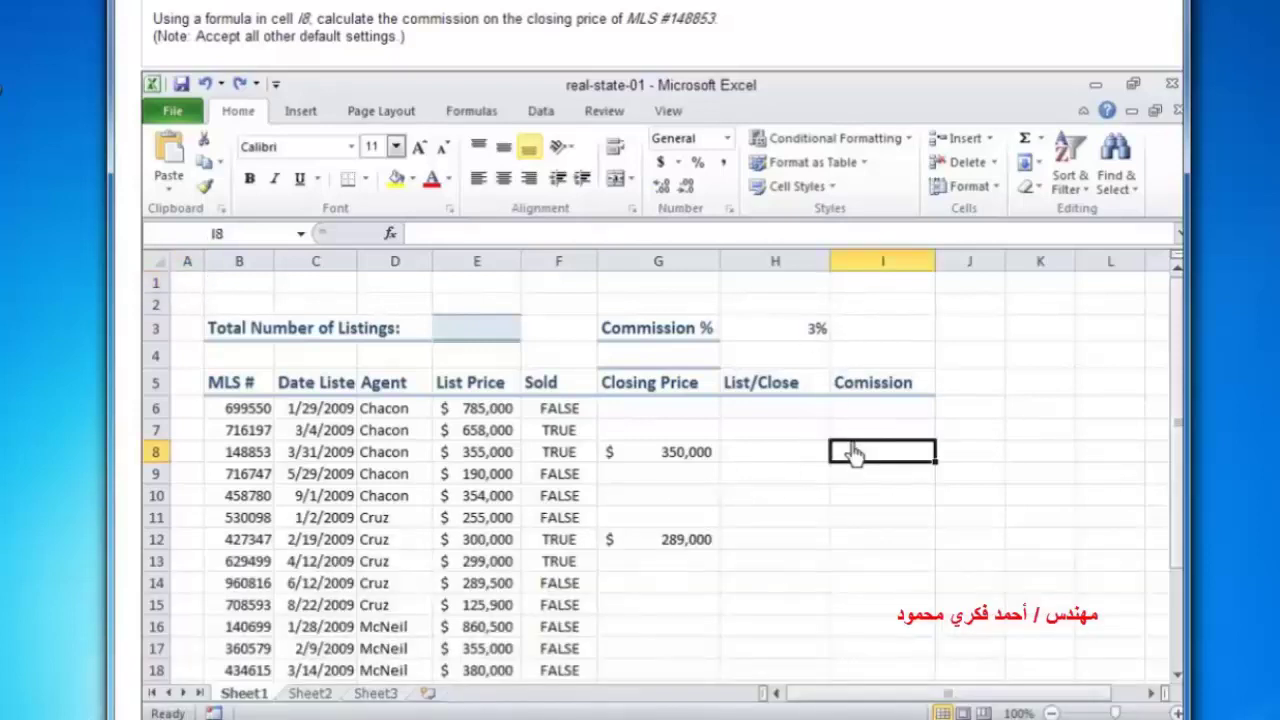
text(=)
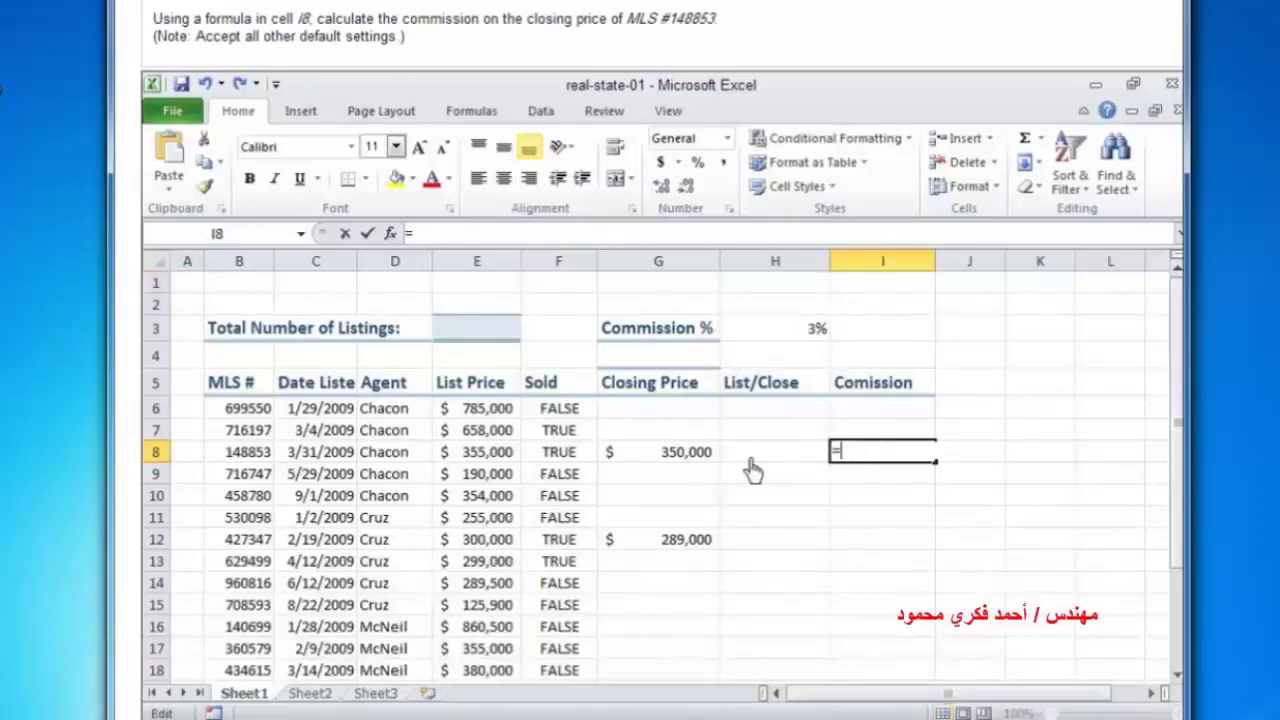
click(667, 458)
text(*)
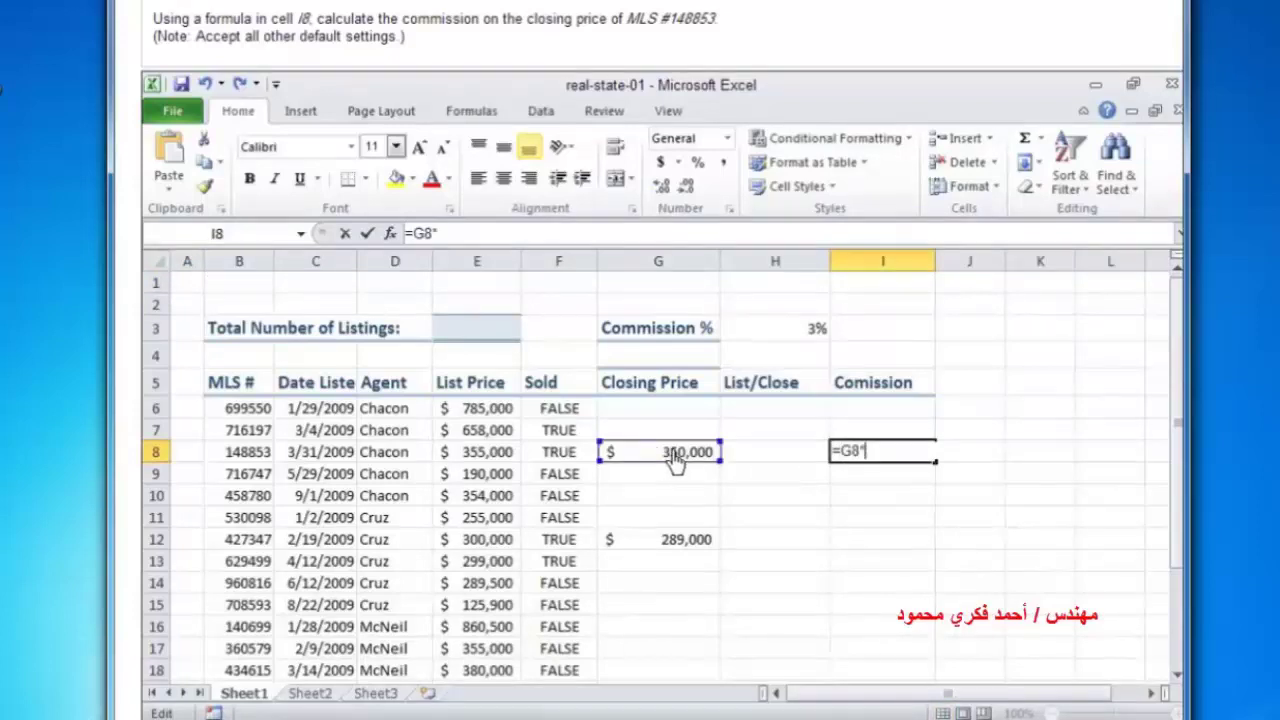
text(H3)
key(Return)
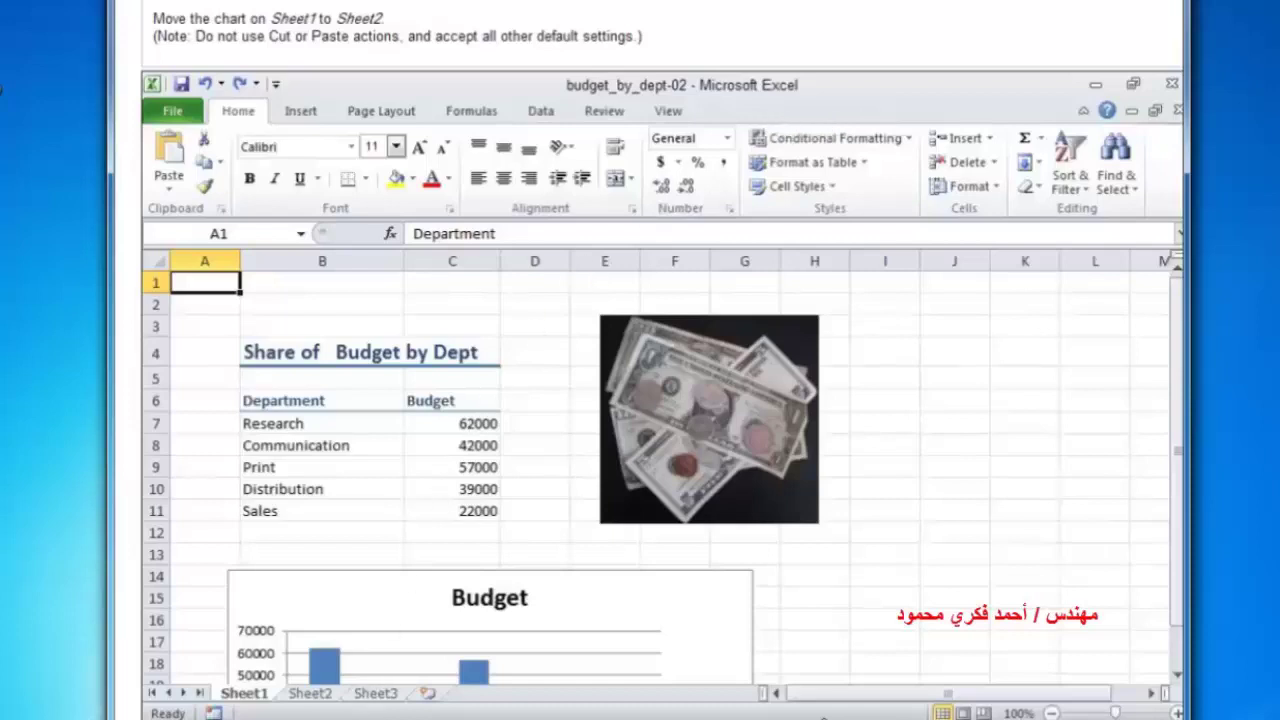
Move the Budget chart from Sheet1 to Sheet2 as an object in that sheet.
click(724, 618)
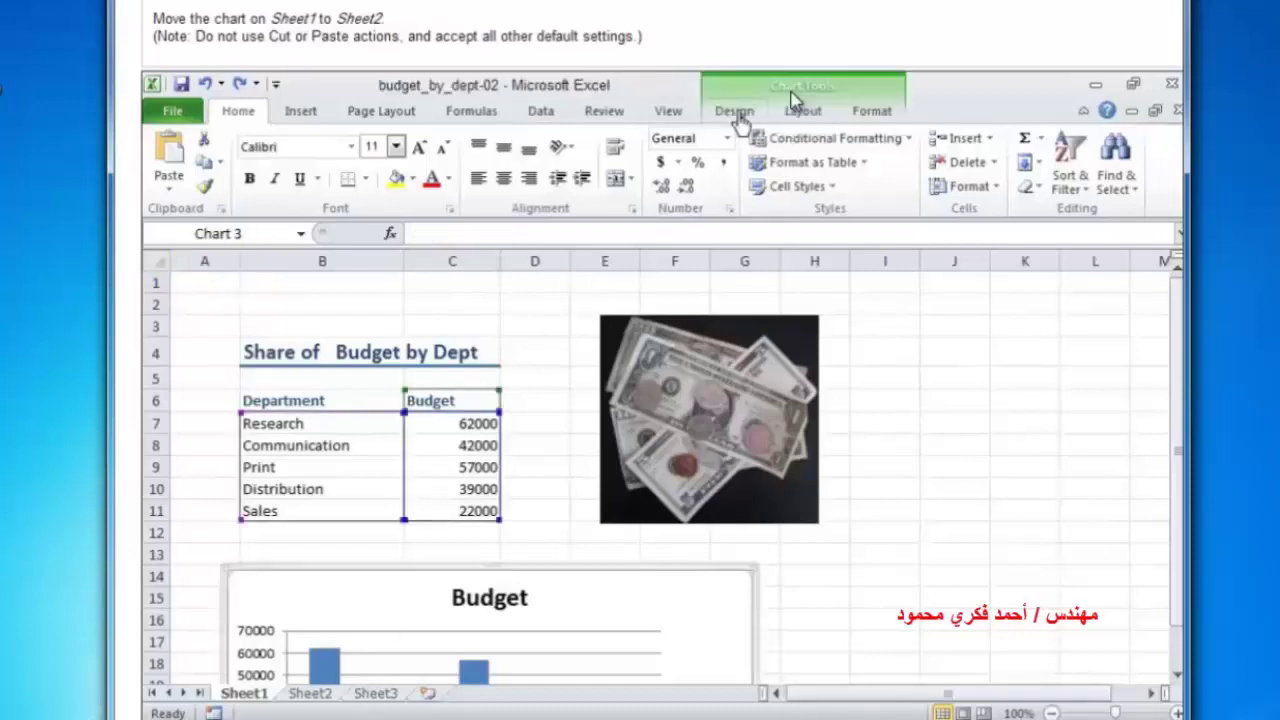
click(735, 115)
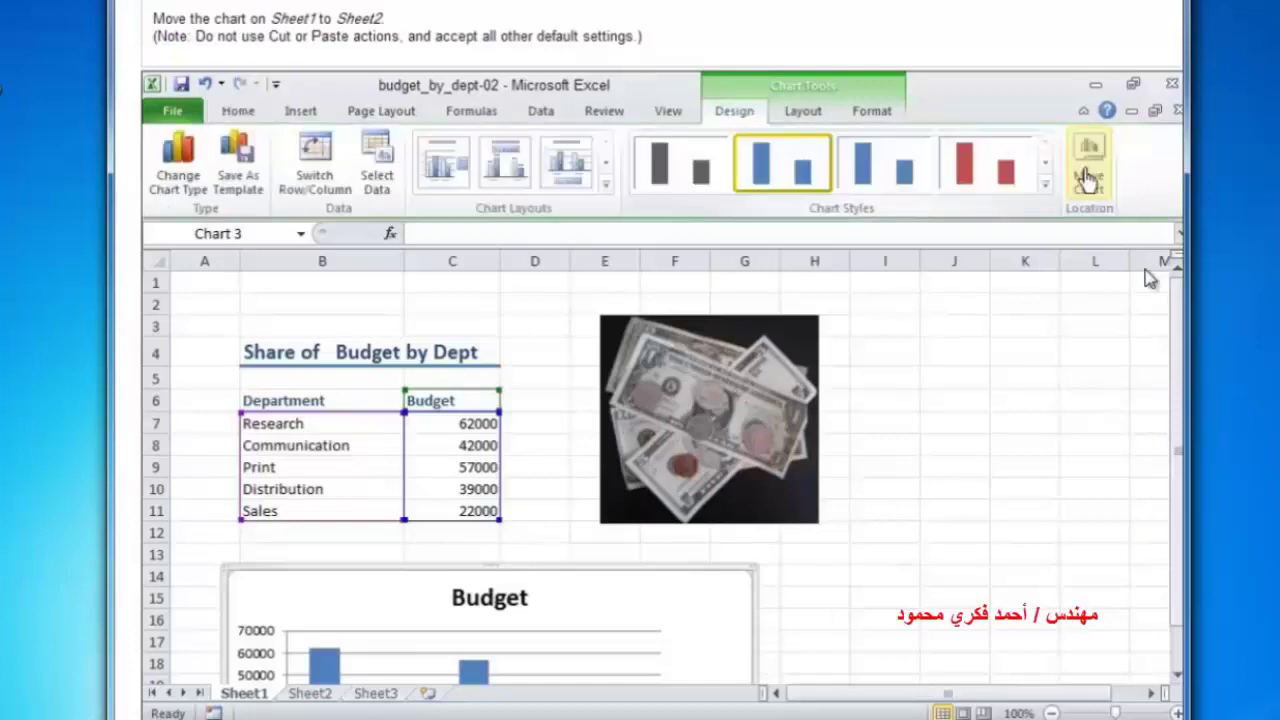
click(1090, 180)
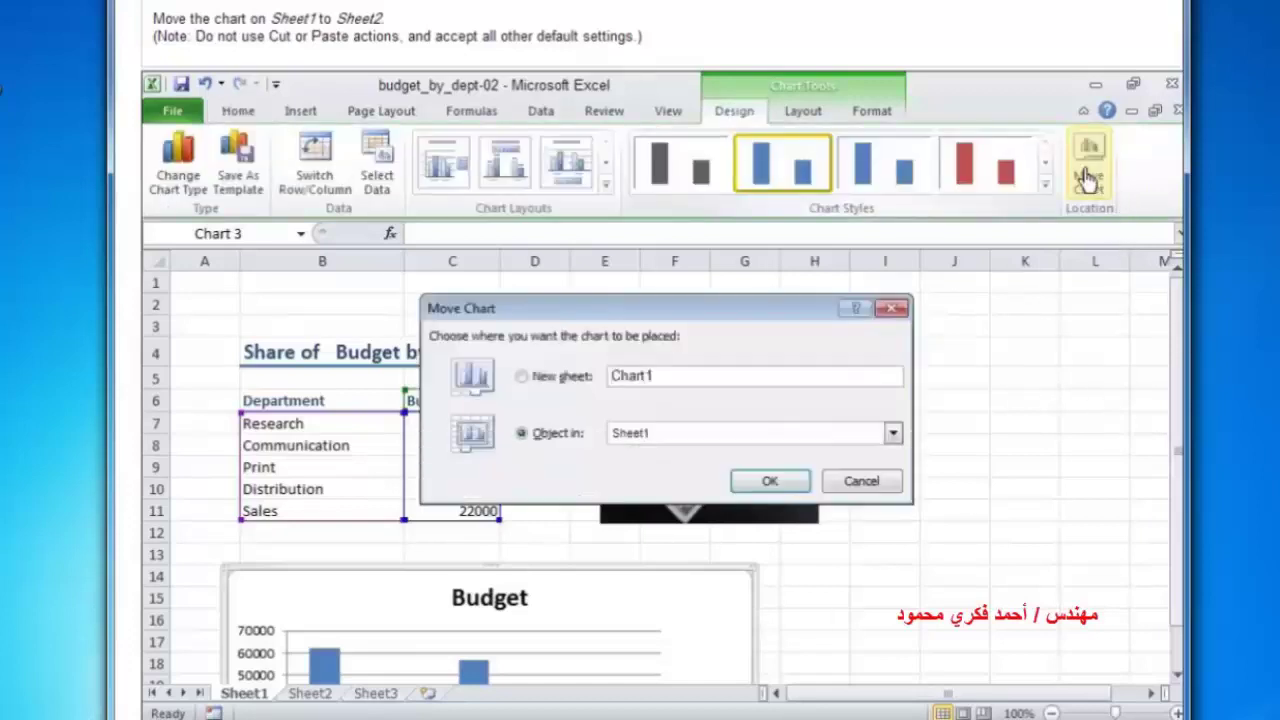
click(893, 432)
click(747, 468)
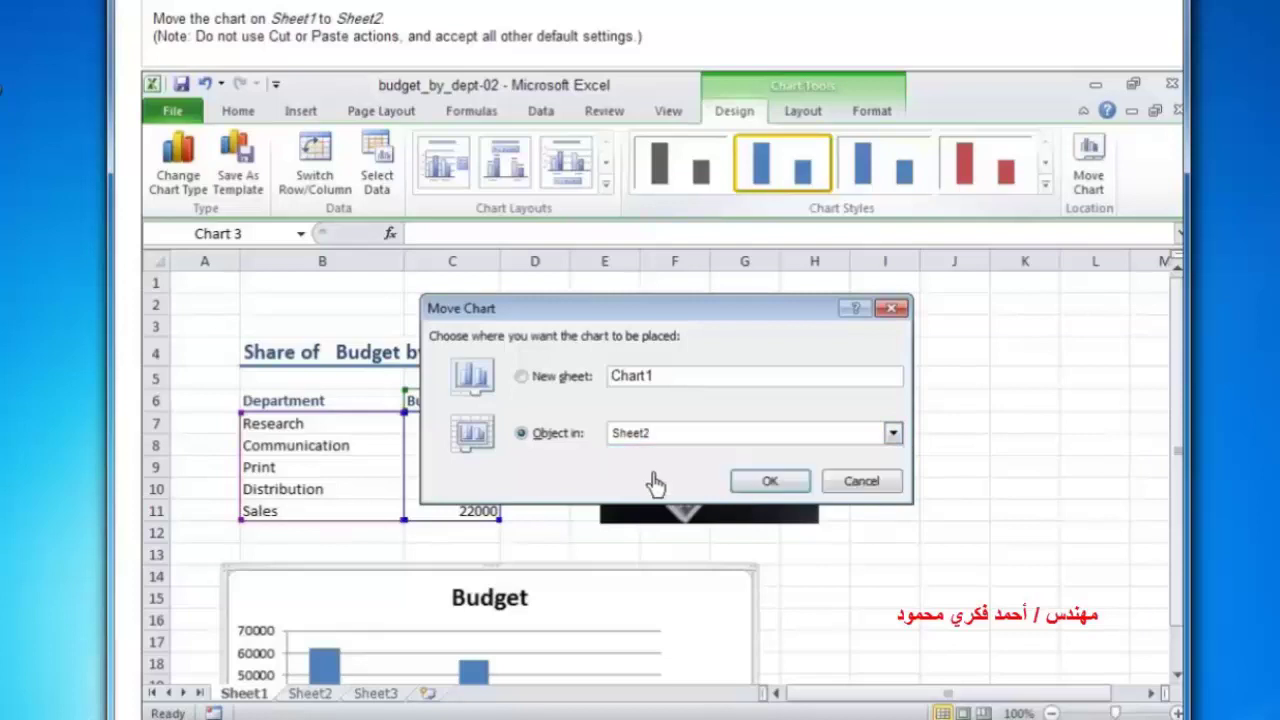
click(768, 483)
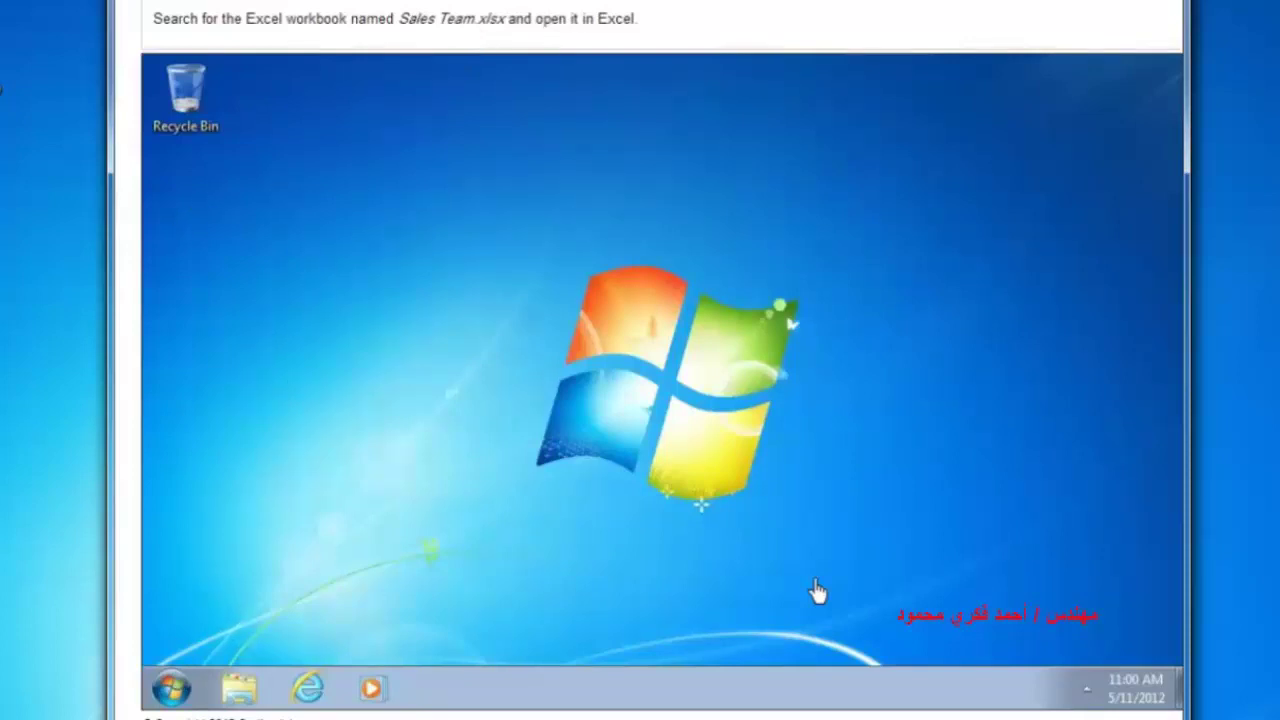
Search Windows for "sales team" and open the Sales Team workbook in Excel.
click(165, 690)
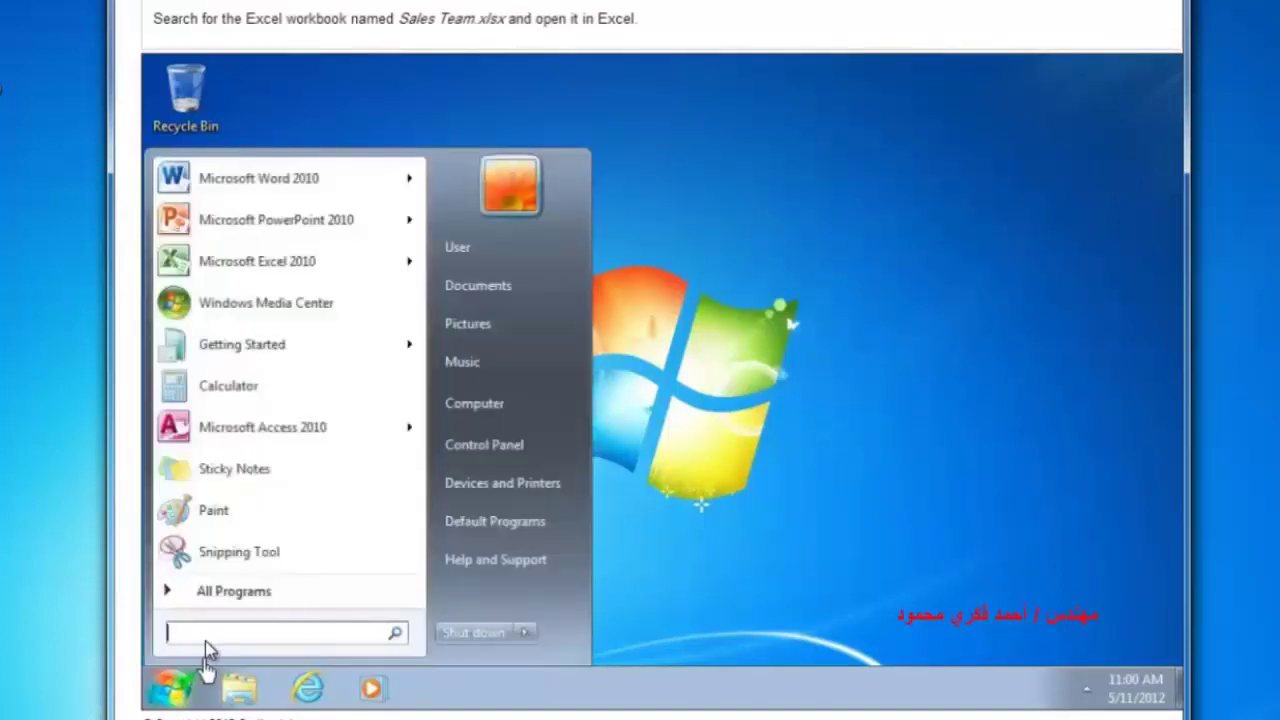
text(sales team)
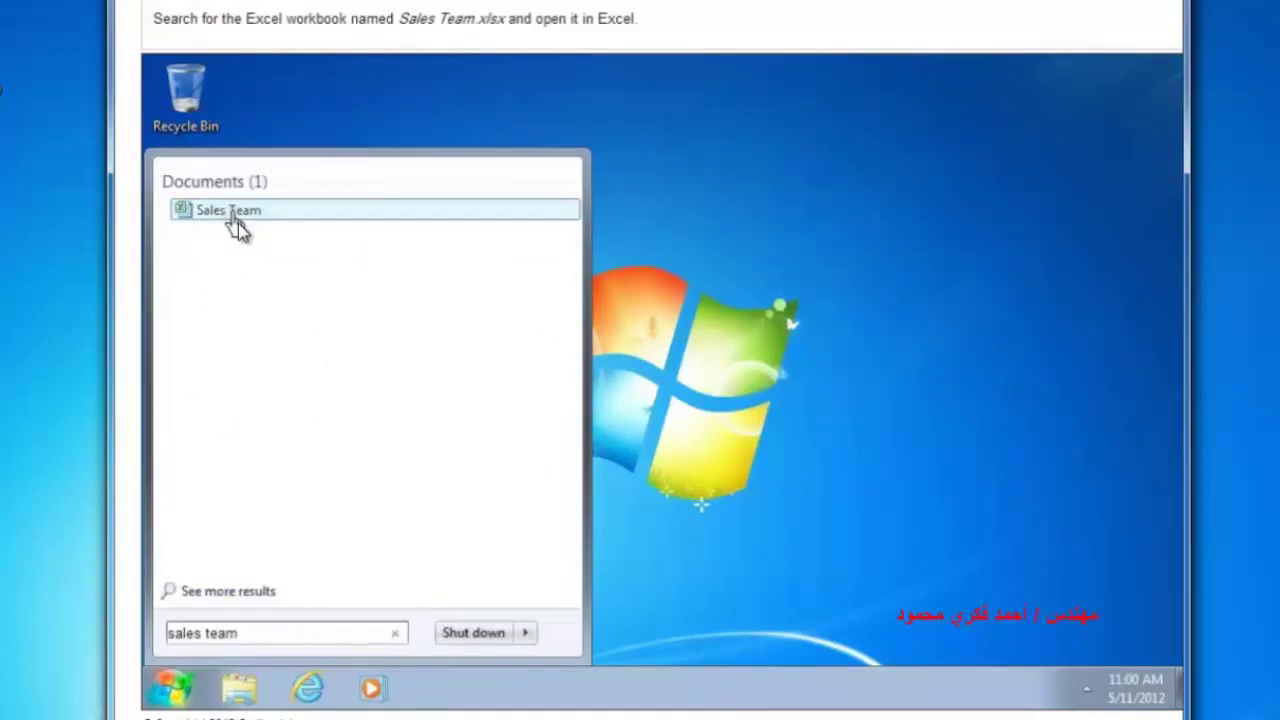
click(318, 220)
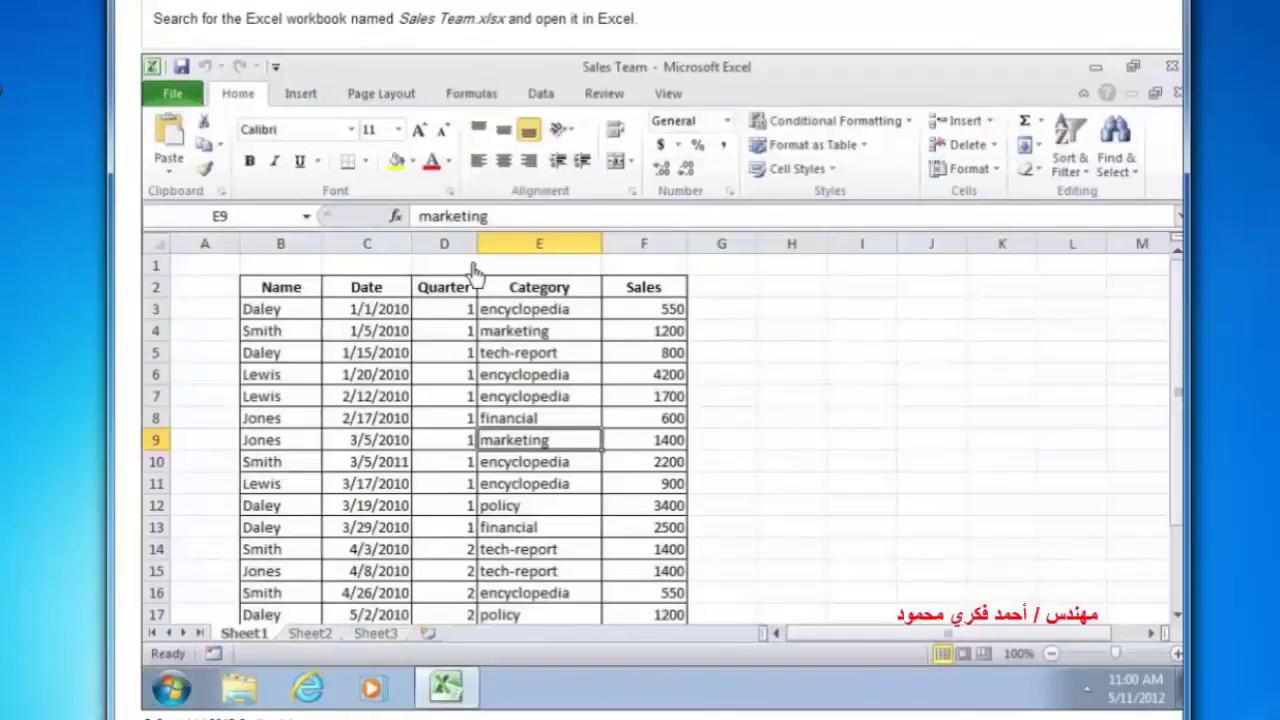